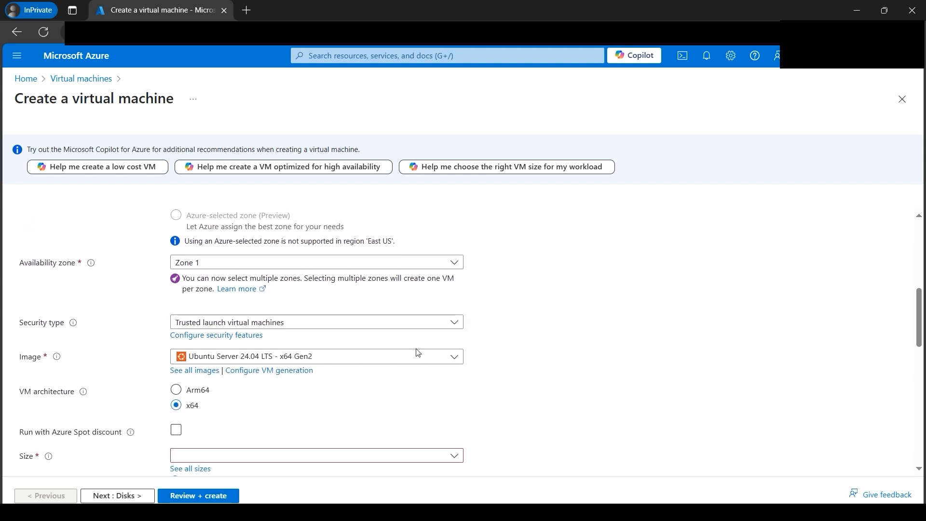
# Set the virtual machine's security type to Standard and its image to Windows Server 2016 Datacenter - x64 Gen2.
pyautogui.click(413, 320)
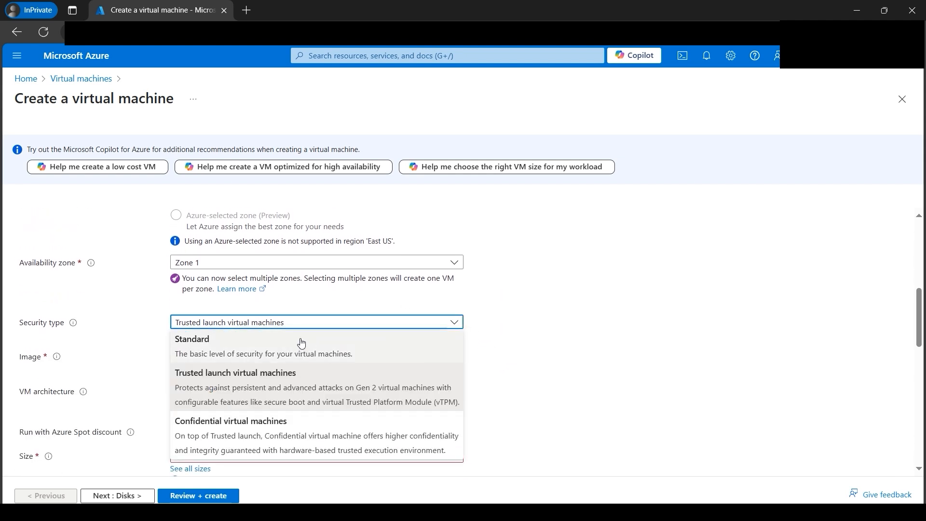
pyautogui.click(308, 341)
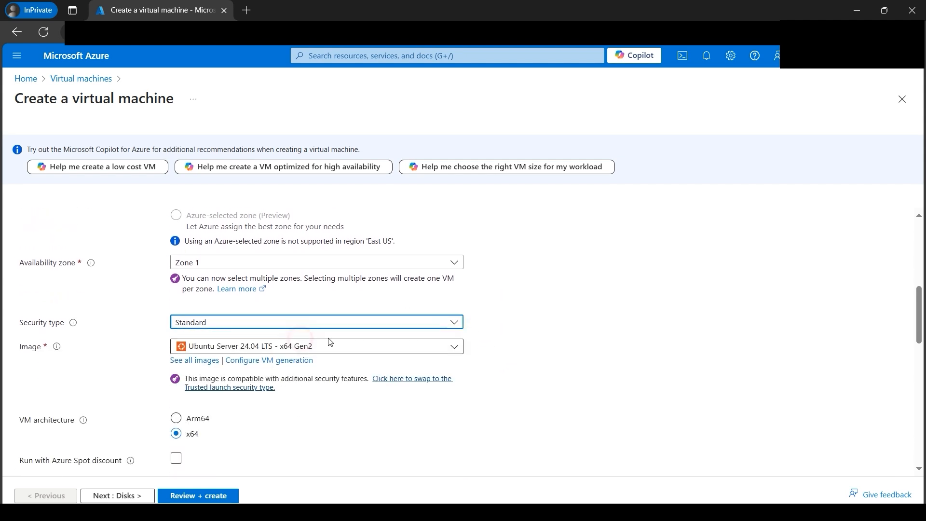
pyautogui.click(456, 351)
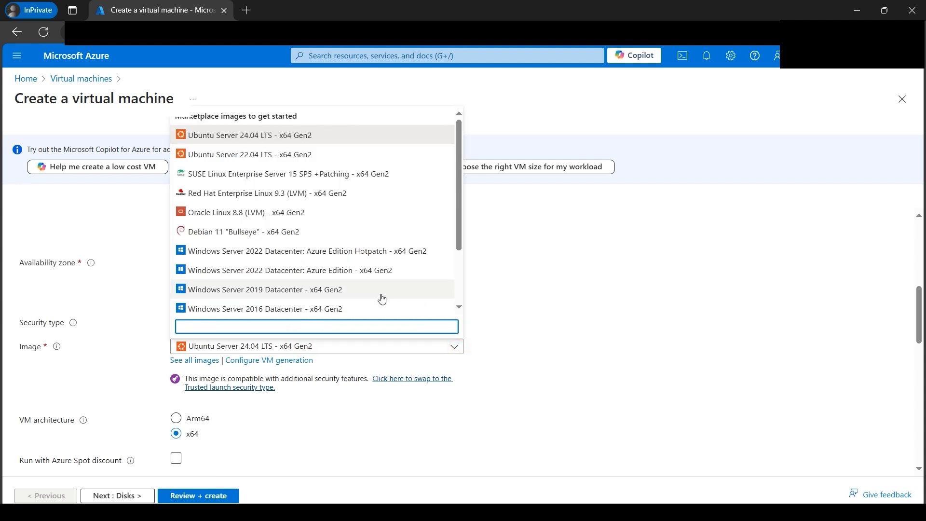
pyautogui.click(302, 309)
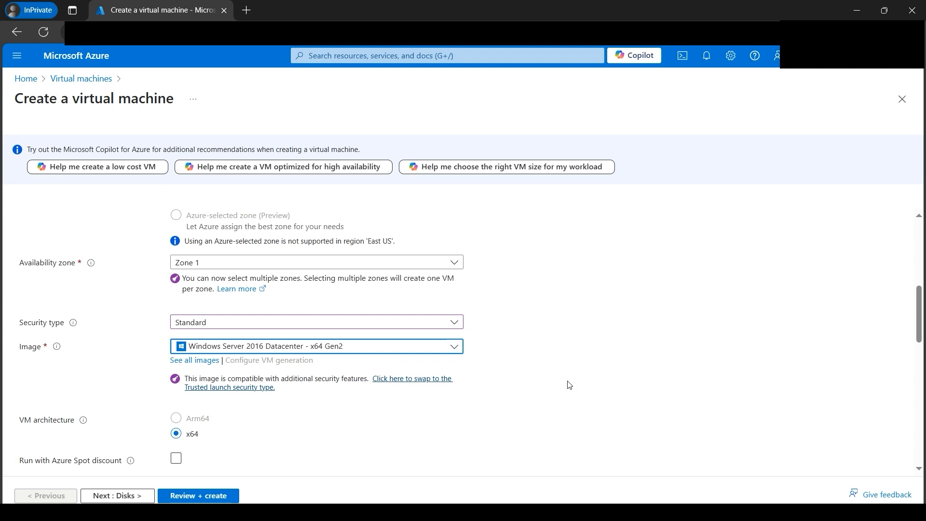
# Choose the B2s size for the virtual machine from the full list of VM sizes.
pyautogui.scroll(-3, 550, 376)
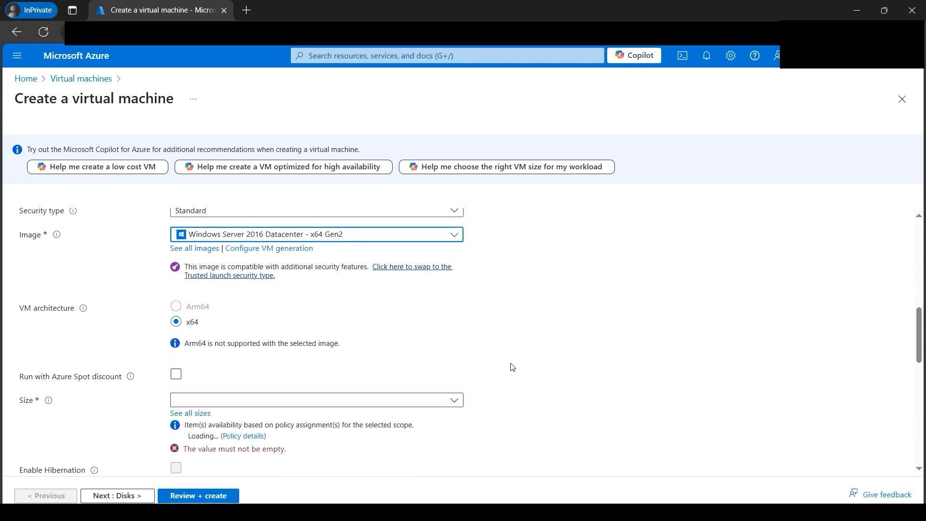
pyautogui.click(197, 405)
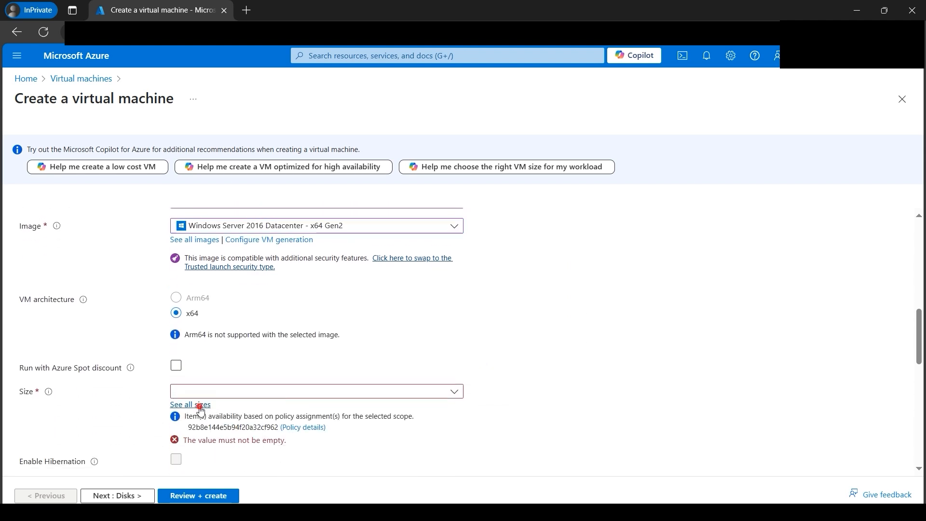
pyautogui.click(49, 236)
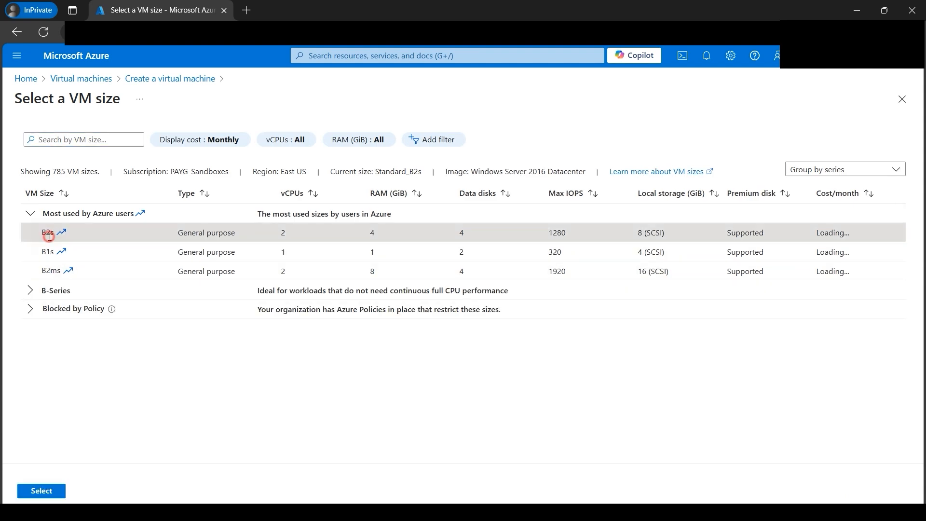
pyautogui.click(42, 490)
# Fill in the administrator account with the username and the account password, entering the password again to confirm it.
pyautogui.scroll(-4, 523, 411)
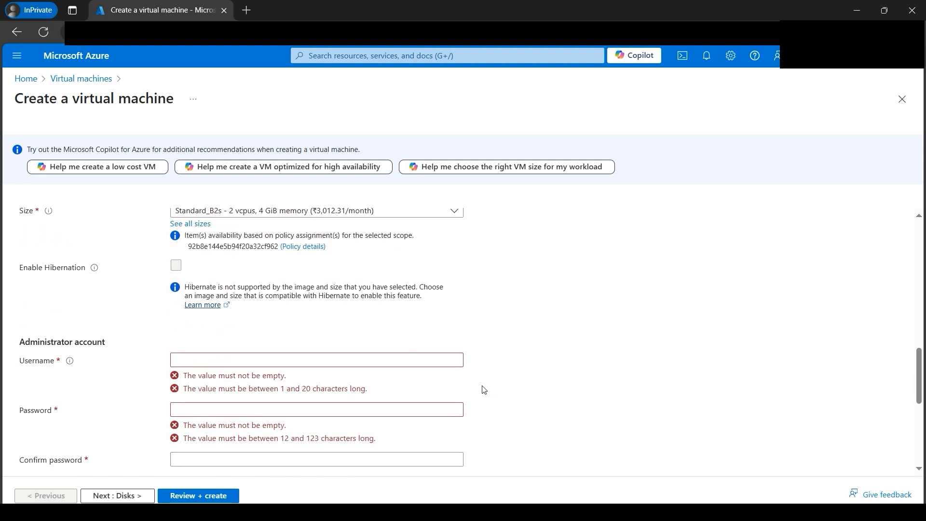
pyautogui.scroll(-1, 201, 295)
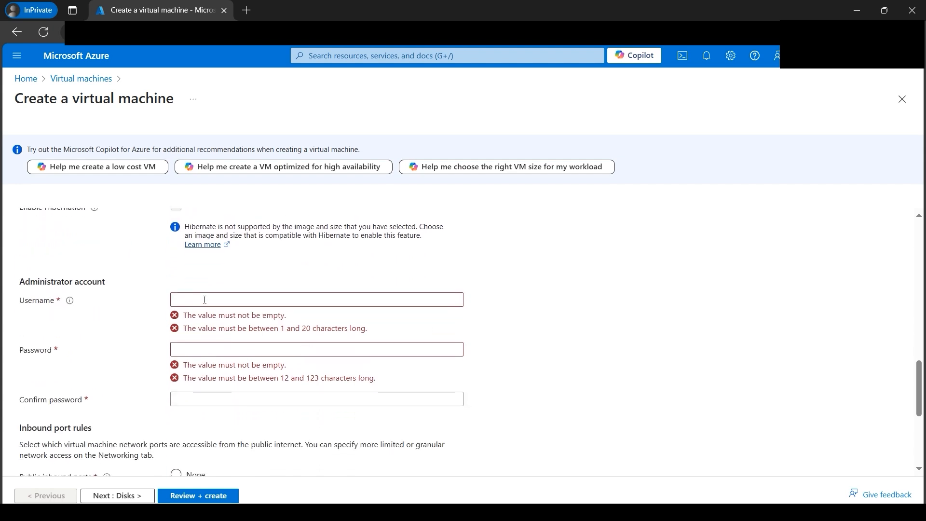
pyautogui.click(204, 299)
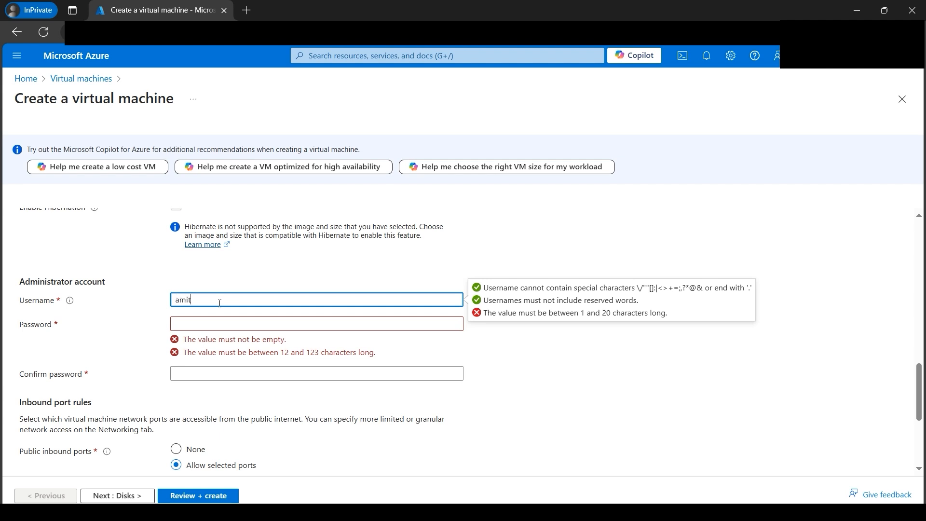
pyautogui.press('Tab')
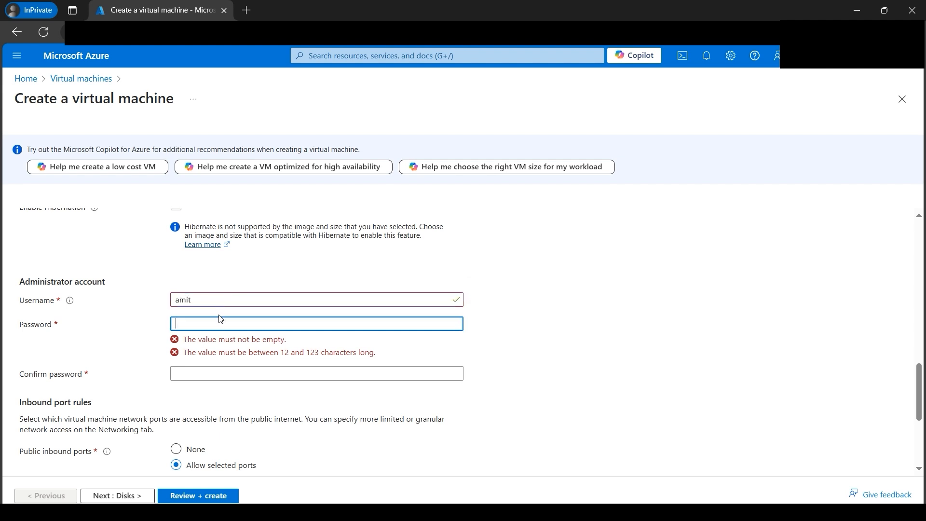
pyautogui.write('•••••••••••••')
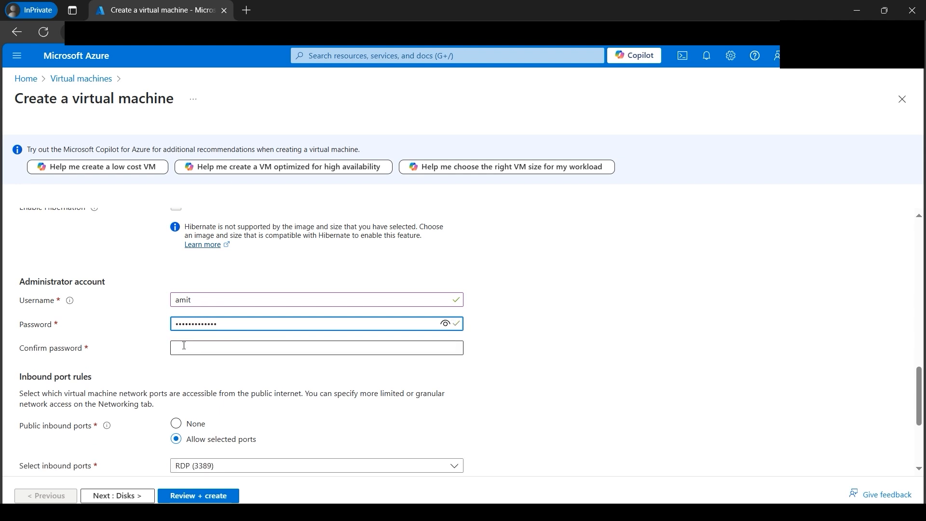
pyautogui.click(194, 347)
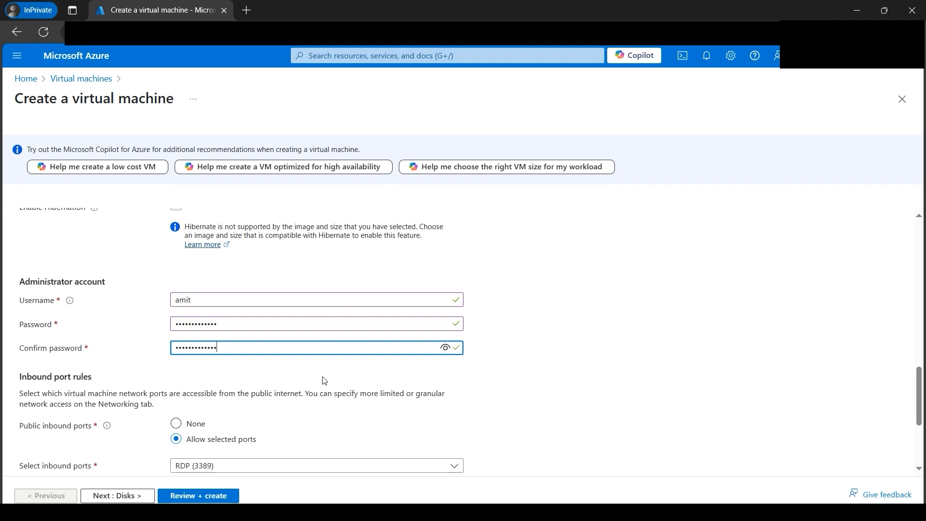
# Examine which public inbound ports can be allowed for the virtual machine.
pyautogui.scroll(-1, 324, 381)
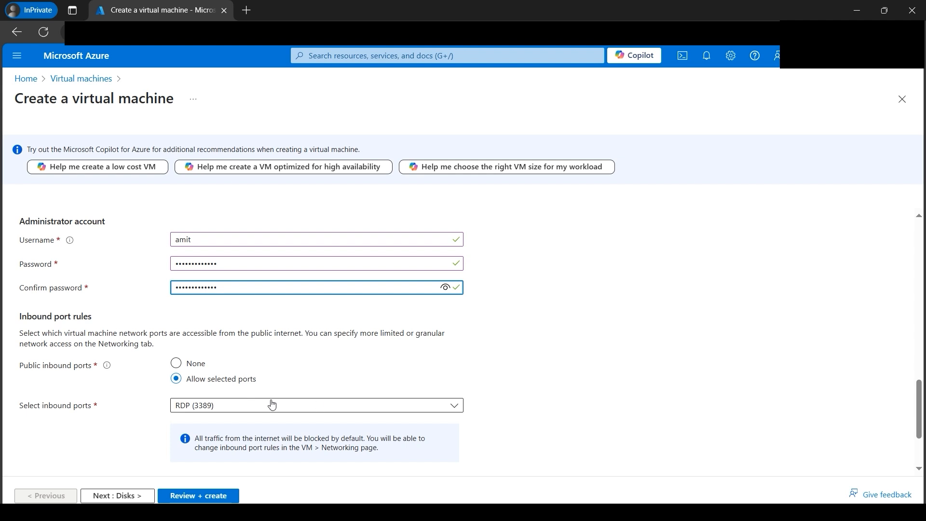
pyautogui.scroll(-1, 423, 363)
pyautogui.click(452, 348)
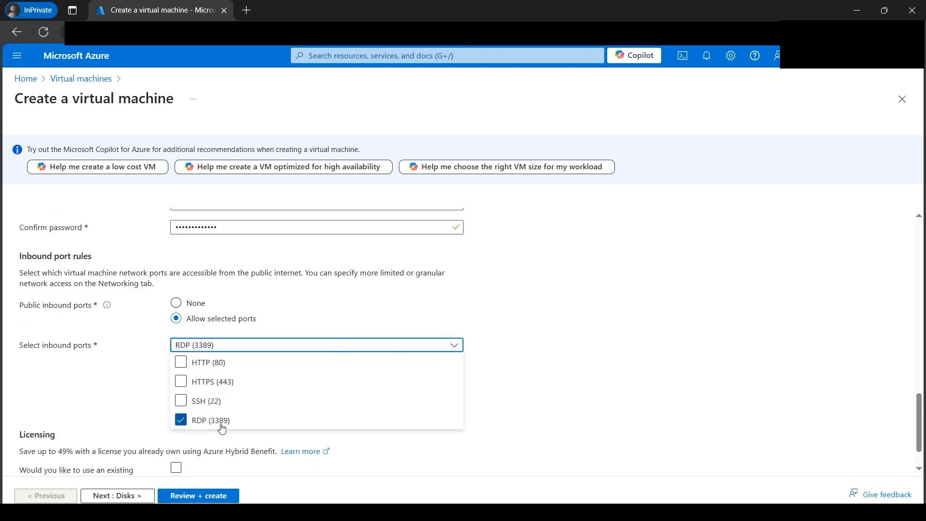
pyautogui.click(546, 393)
pyautogui.click(456, 346)
pyautogui.click(216, 402)
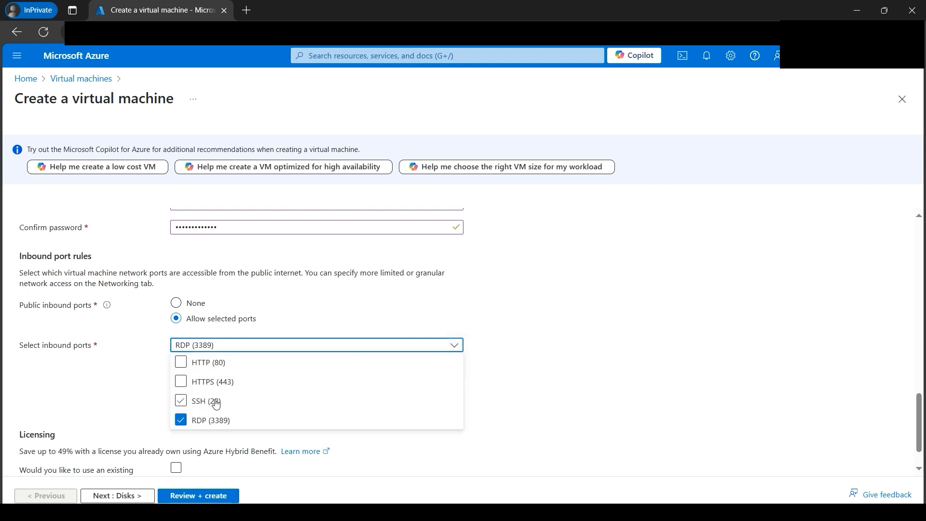
pyautogui.click(545, 381)
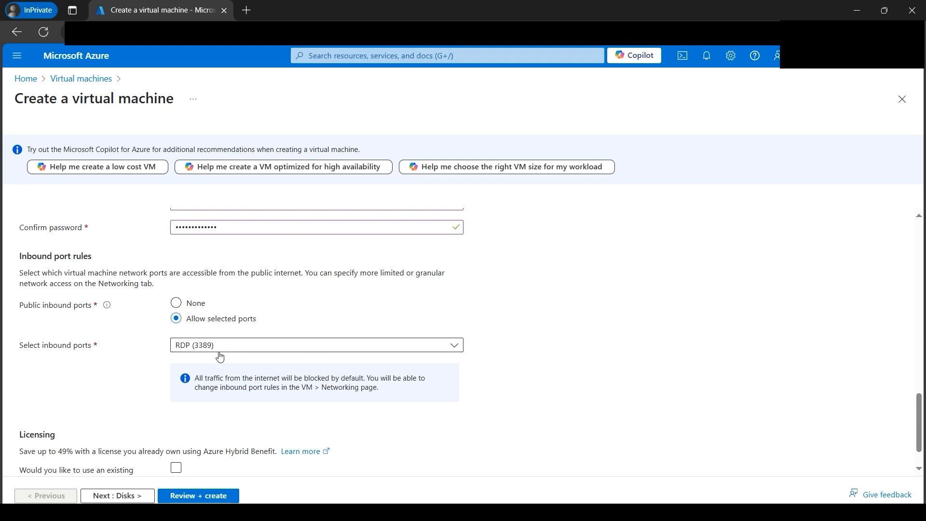
# Continue to the disk settings and set the OS disk type to Standard HDD (locally-redundant storage).
pyautogui.scroll(-1, 363, 383)
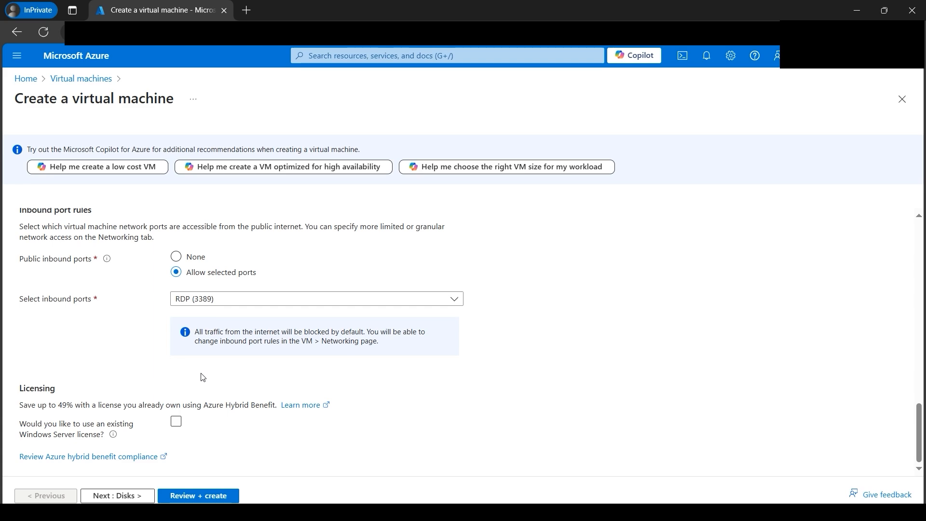
pyautogui.click(127, 498)
pyautogui.scroll(-1, 570, 372)
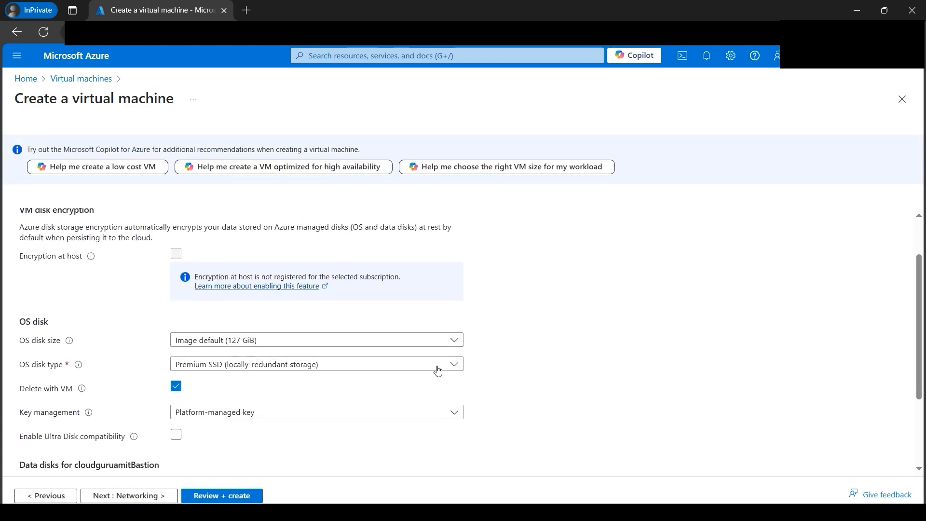
pyautogui.click(430, 366)
pyautogui.click(340, 253)
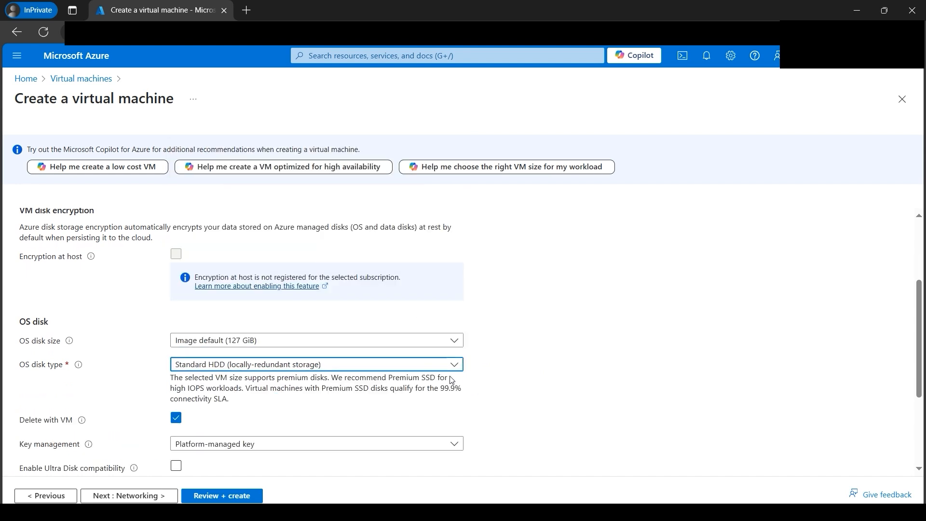
pyautogui.scroll(-1, 451, 380)
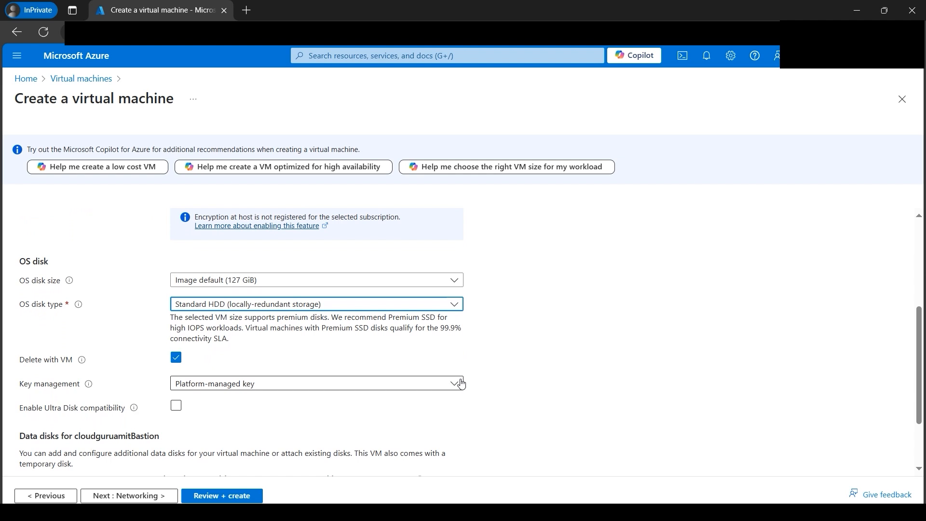
pyautogui.scroll(-1, 449, 386)
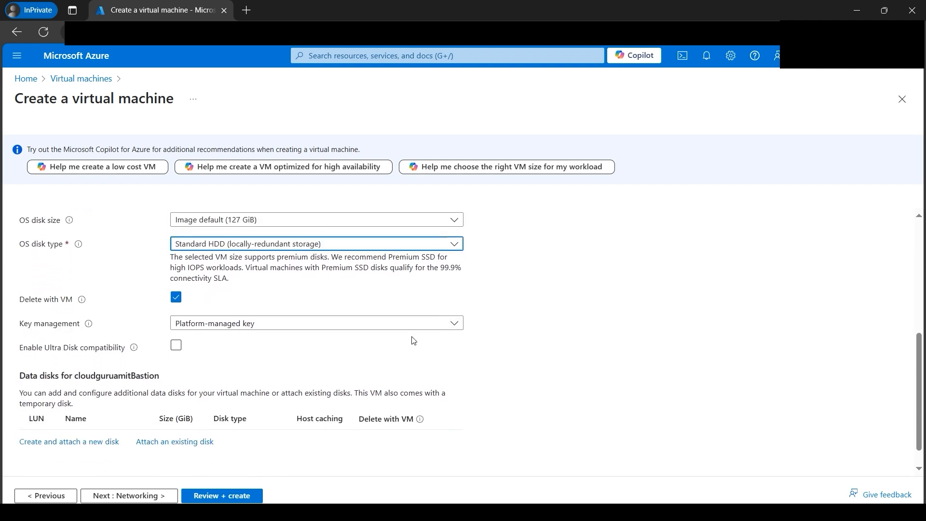
# In the networking settings, create the new virtual network with address range 10.0.0.0/16 and subnet default at 10.0.0.0/24.
pyautogui.click(147, 496)
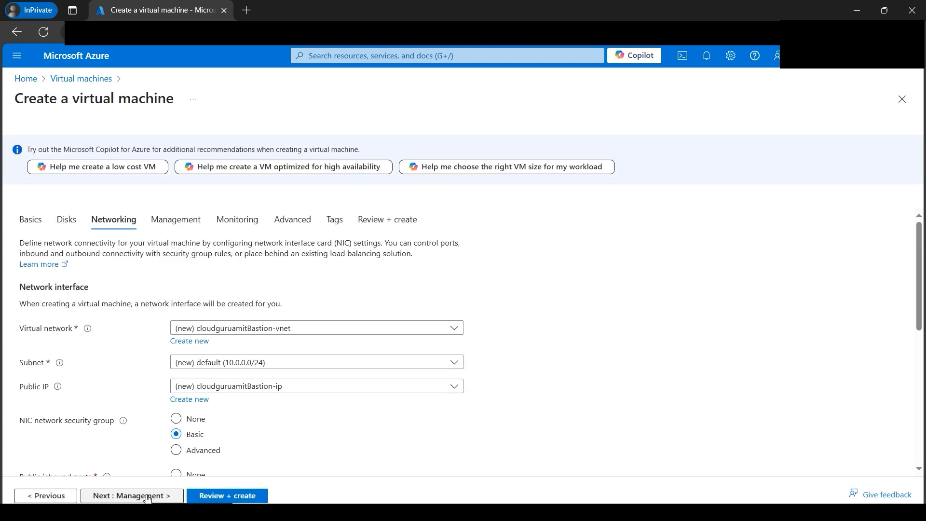
pyautogui.click(205, 349)
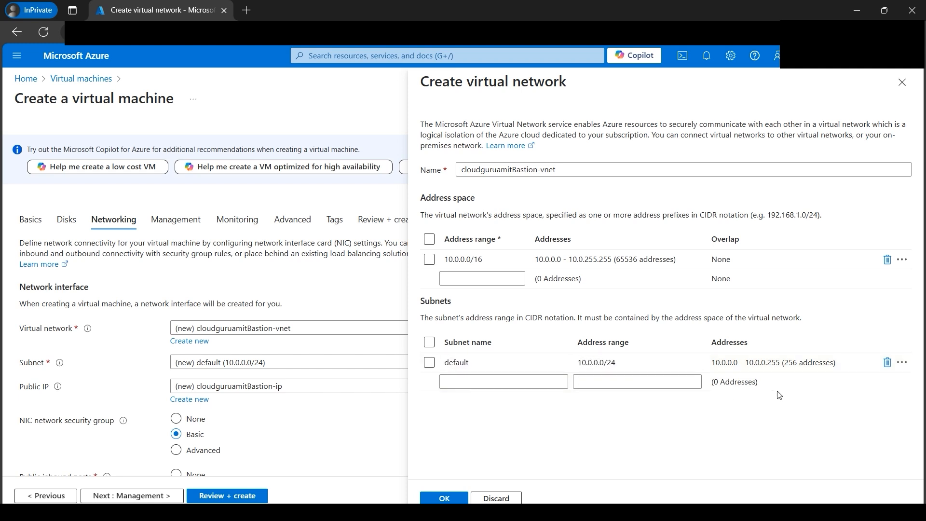
pyautogui.click(446, 498)
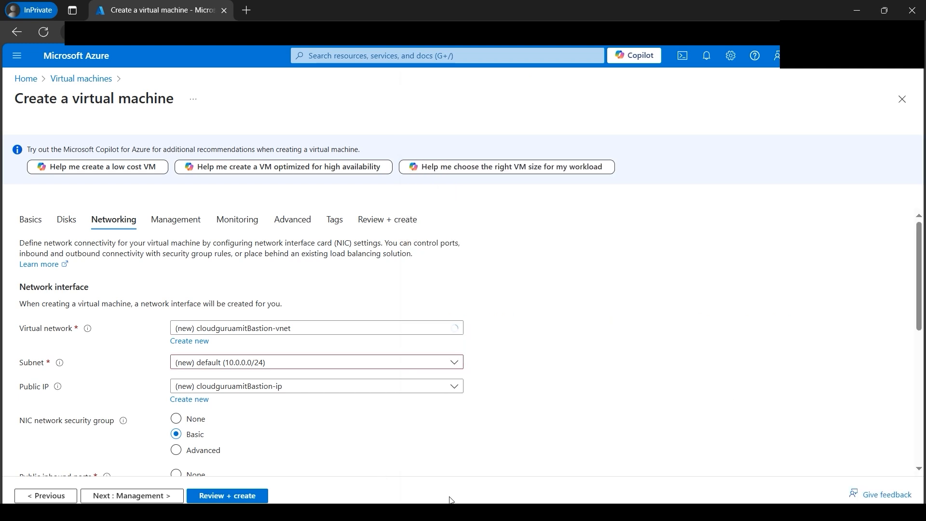
# Set the virtual machine's public IP to None and check the remaining network interface and load balancing options.
pyautogui.click(267, 386)
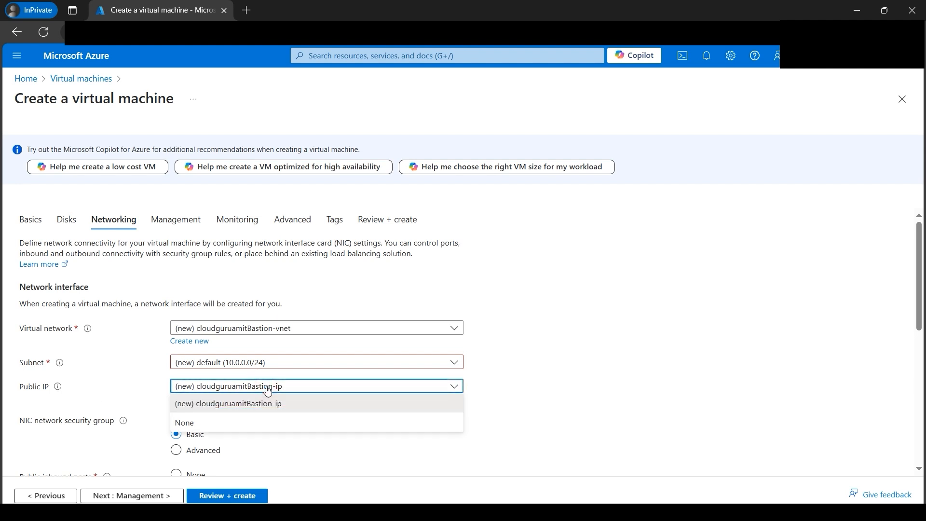
pyautogui.click(221, 422)
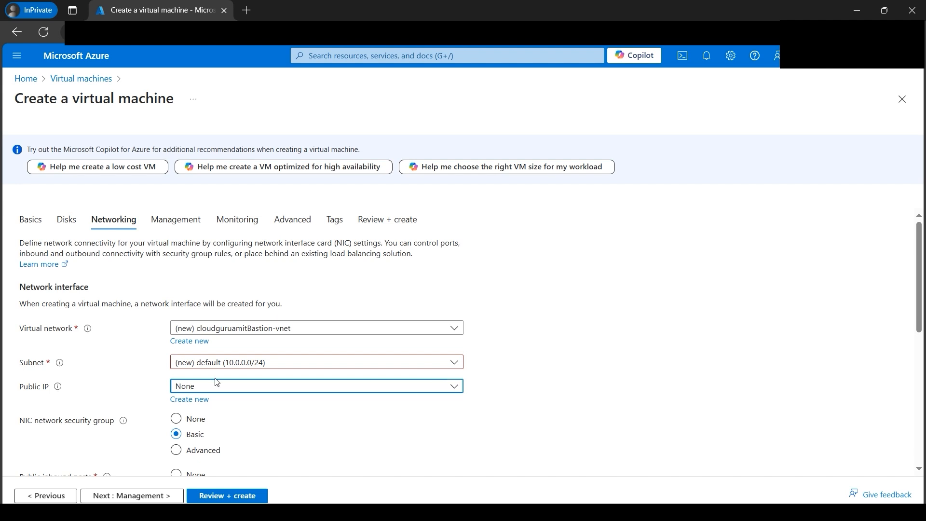
pyautogui.scroll(-3, 383, 404)
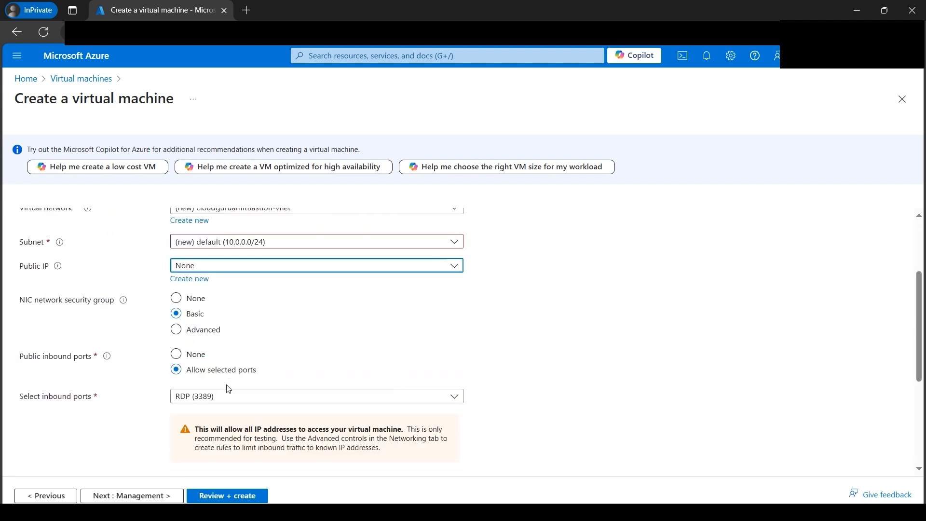
pyautogui.scroll(-3, 382, 418)
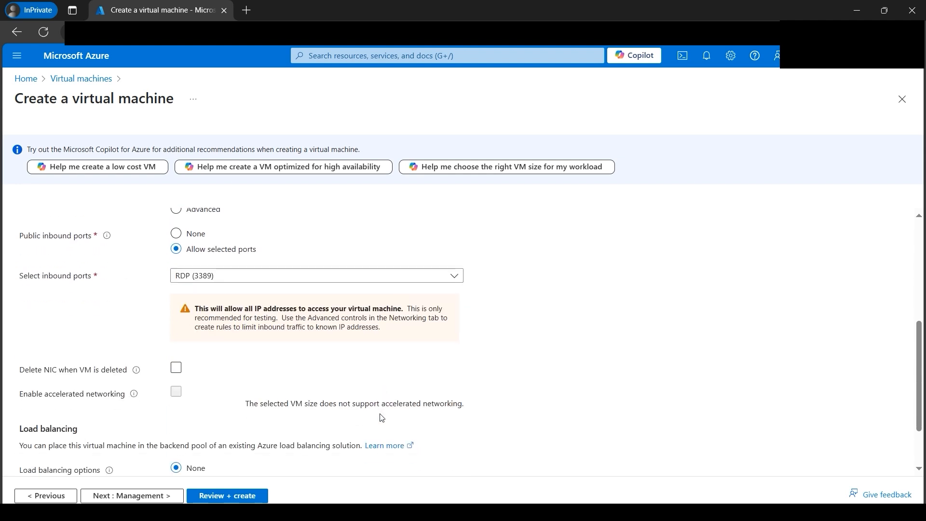
pyautogui.scroll(-2, 381, 417)
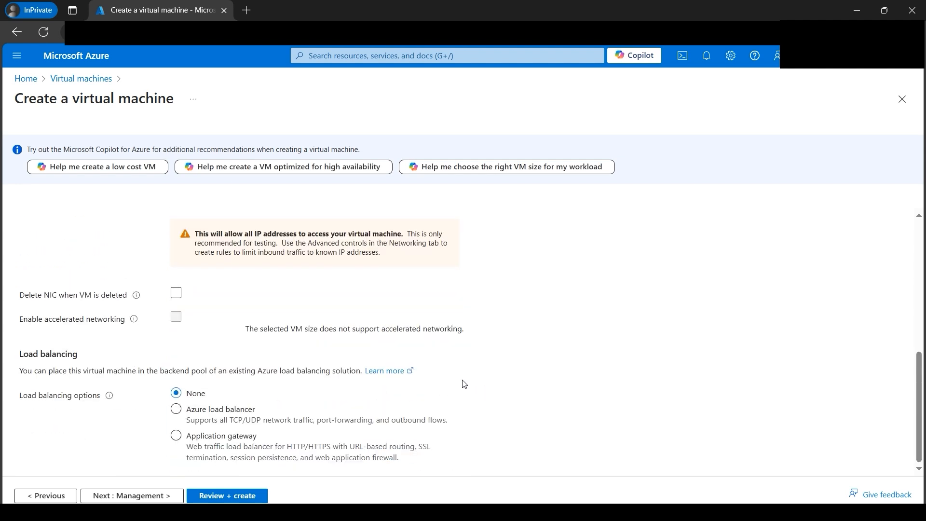
# Continue through the management settings to the monitoring settings and disable boot diagnostics.
pyautogui.click(147, 497)
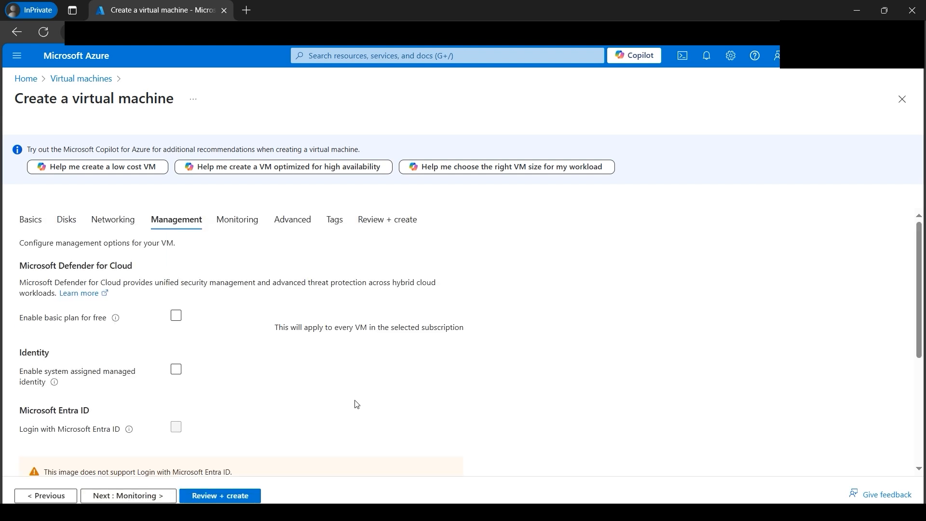
pyautogui.scroll(-4, 400, 389)
pyautogui.scroll(-1, 401, 388)
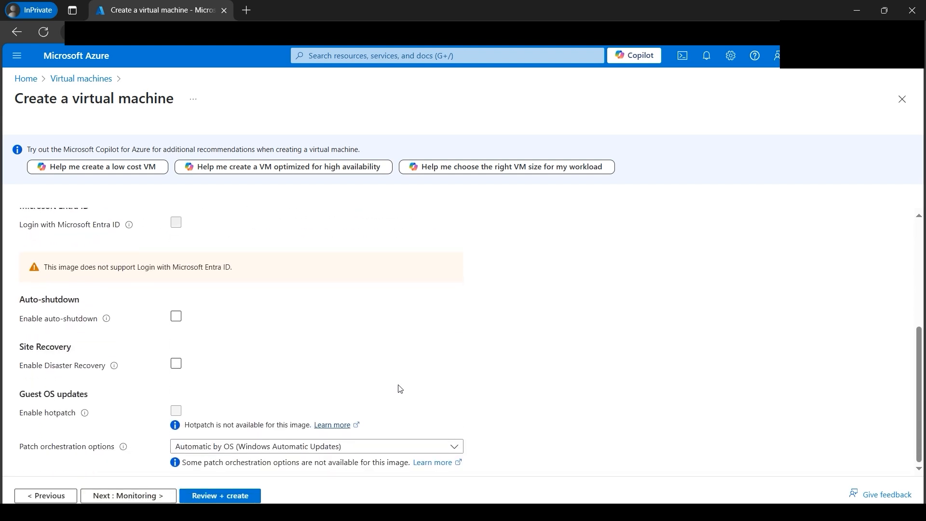
pyautogui.click(153, 496)
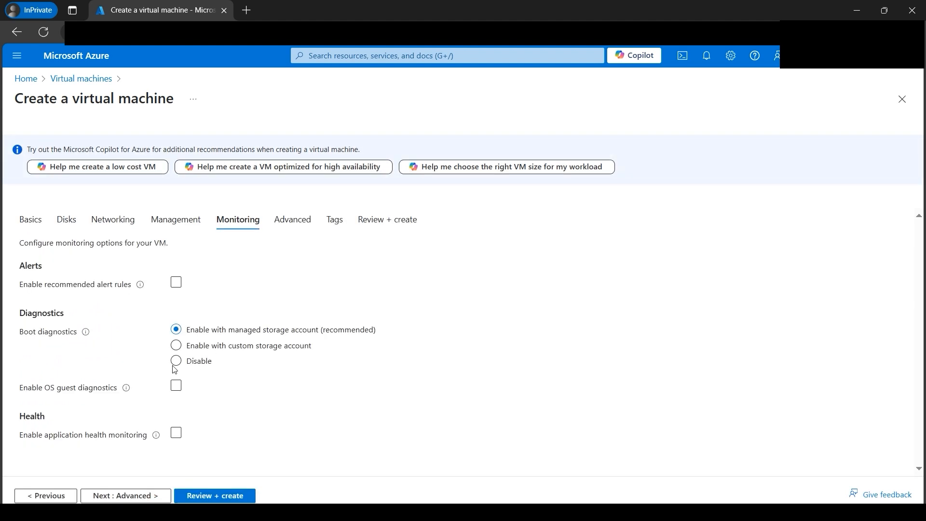
pyautogui.click(177, 361)
# Keep the default advanced settings, proceed to the final review and create the virtual machine.
pyautogui.click(141, 500)
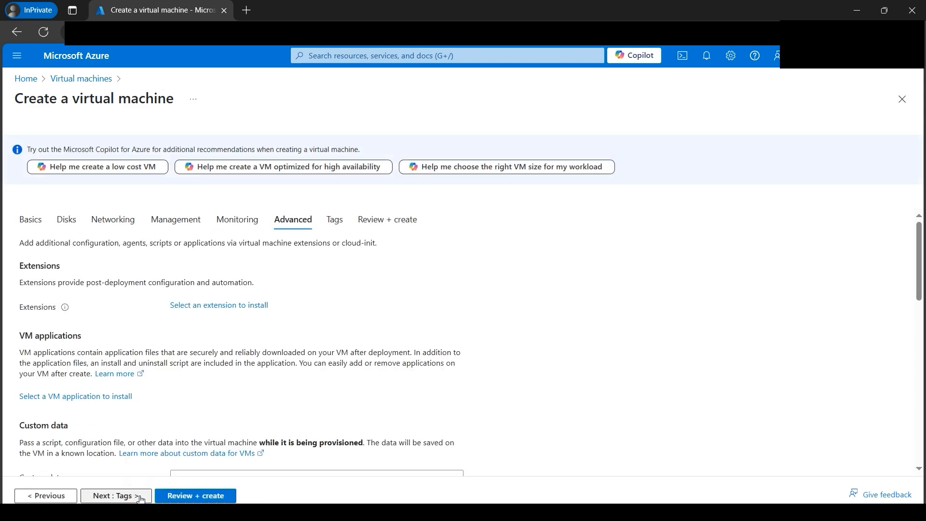
pyautogui.scroll(-3, 308, 367)
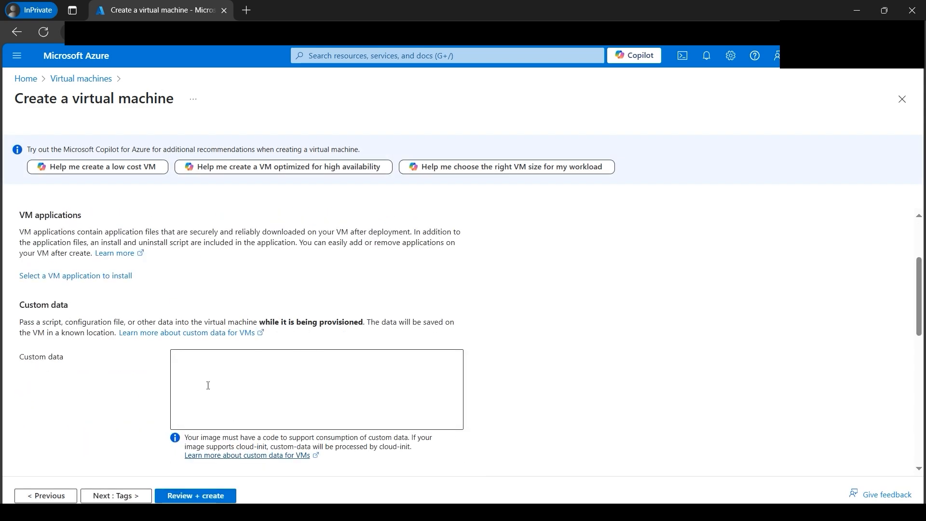
pyautogui.click(202, 499)
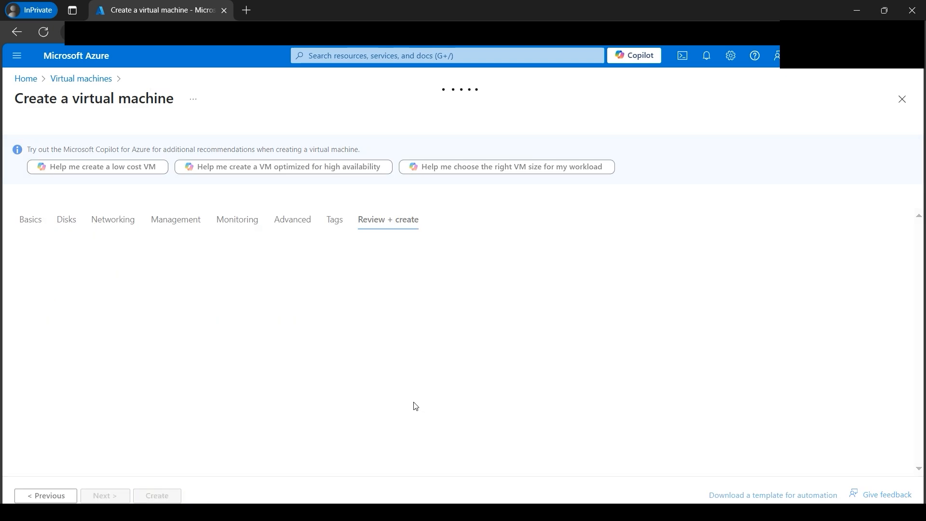
pyautogui.click(169, 500)
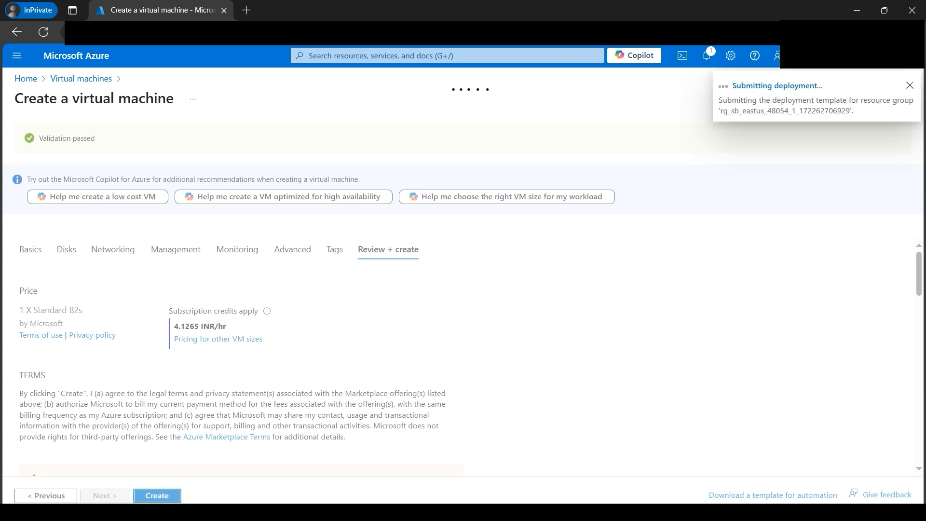
pyautogui.click(284, 506)
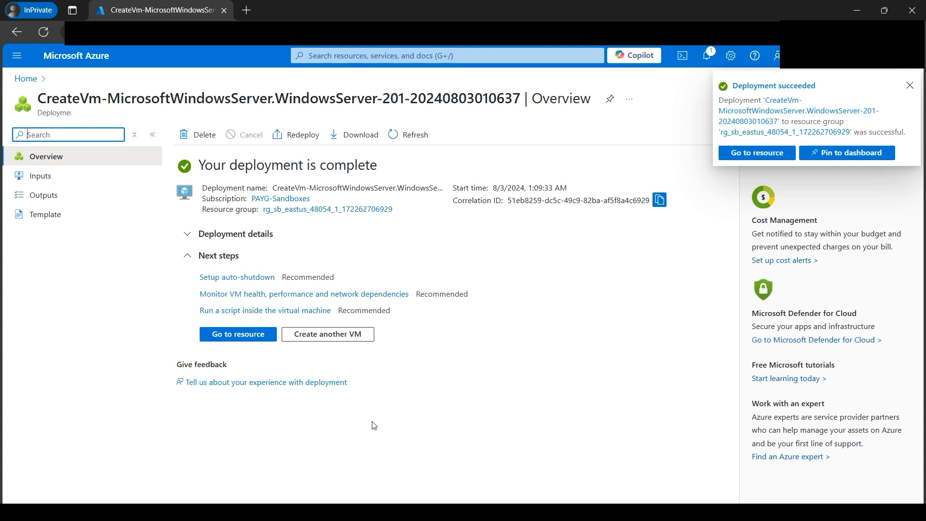
# Open the newly deployed virtual machine's overview and check its public IP address.
pyautogui.click(249, 335)
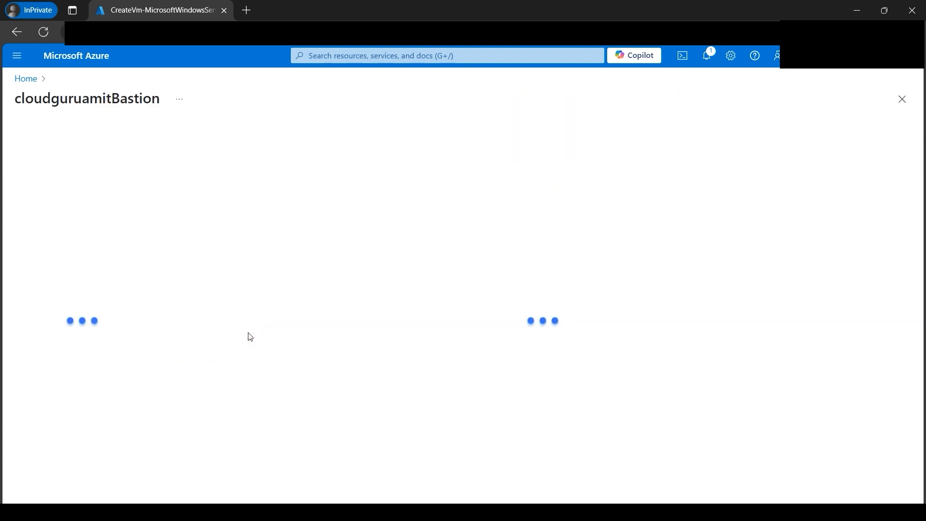
pyautogui.click(353, 322)
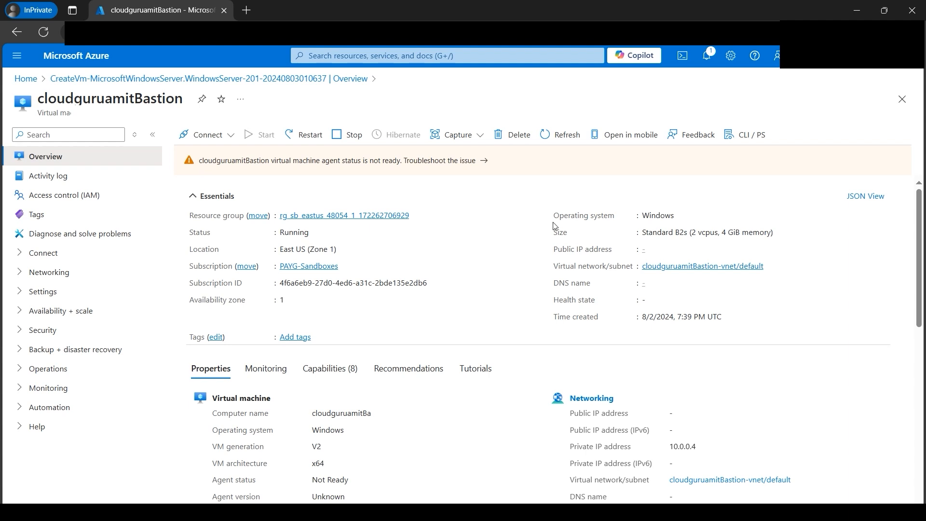
pyautogui.moveTo(552, 250); pyautogui.dragTo(655, 252)
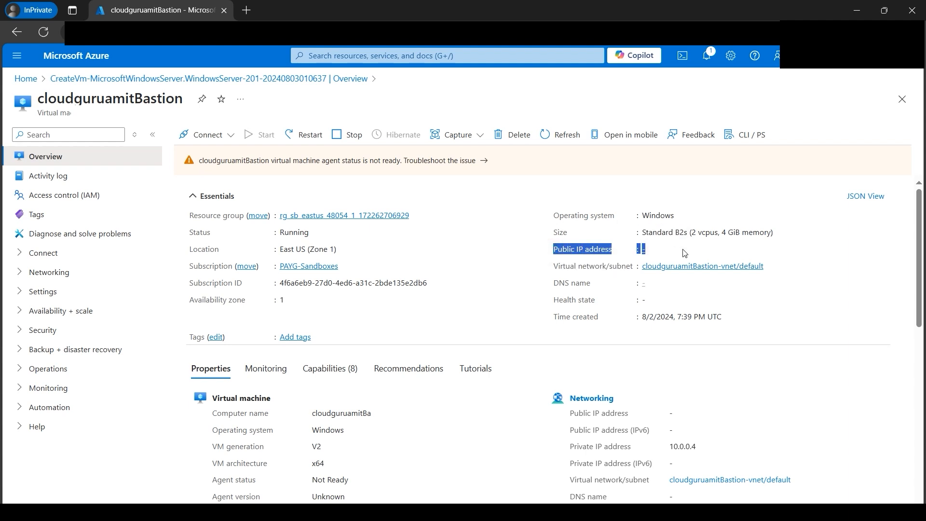
pyautogui.click(826, 251)
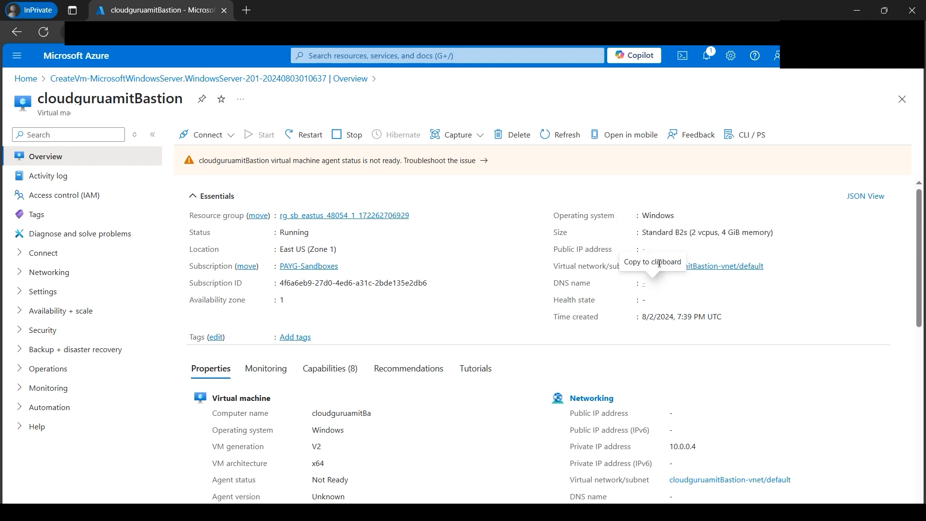
# Open the virtual machine's Bastion connection page and deploy Bastion with the proposed default settings.
pyautogui.click(230, 135)
pyautogui.click(221, 176)
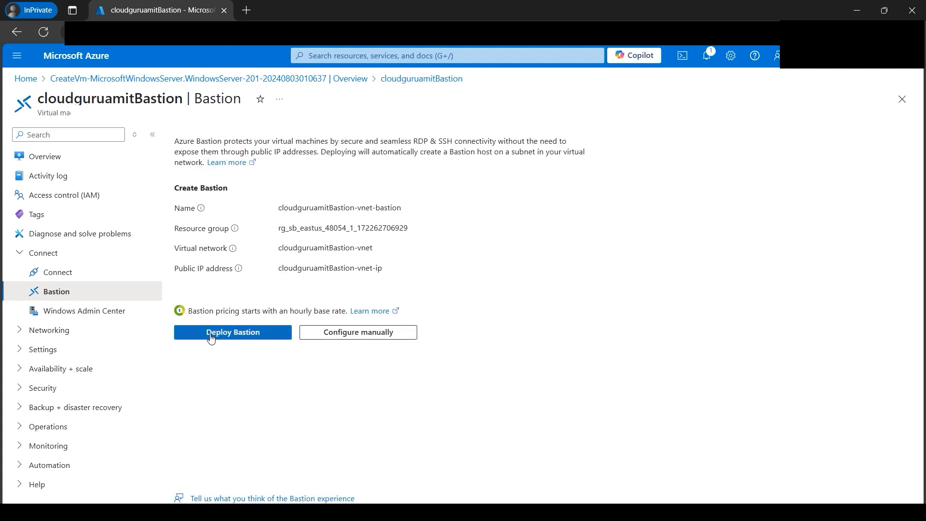
pyautogui.click(236, 337)
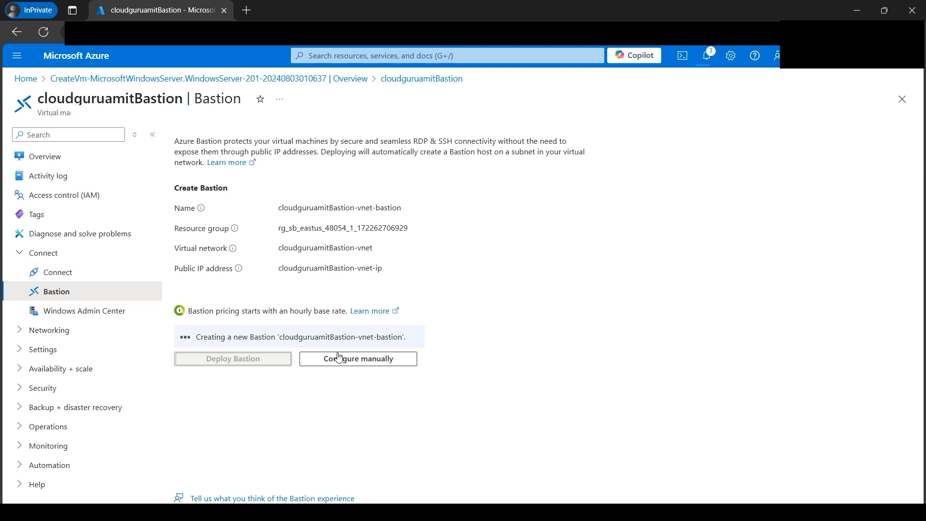
# Look at the architecture diagram, return to the Azure portal, and check the virtual machine's connection options and overview.
pyautogui.click(284, 511)
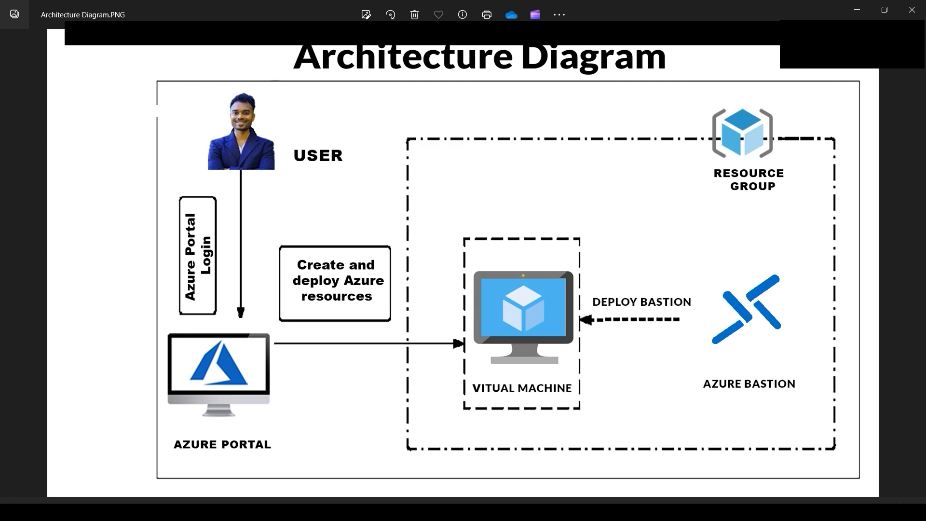
pyautogui.click(254, 509)
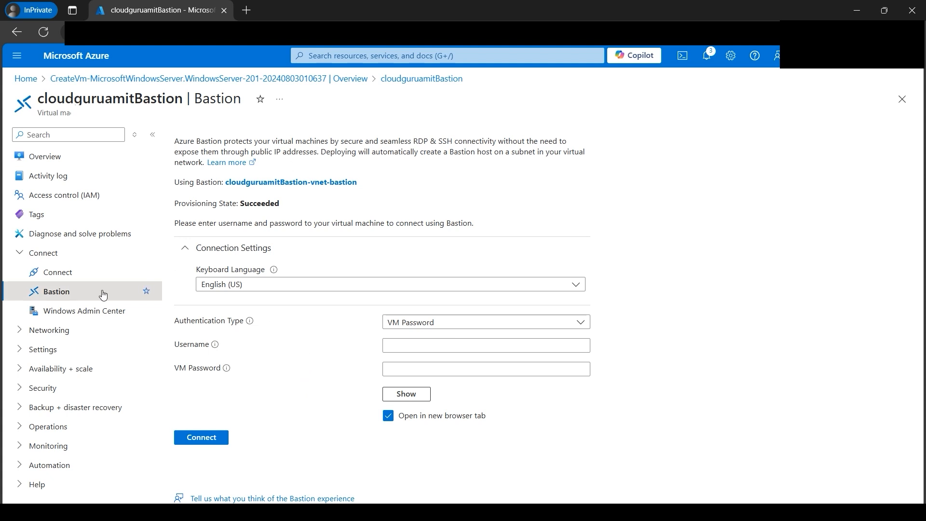
pyautogui.click(71, 278)
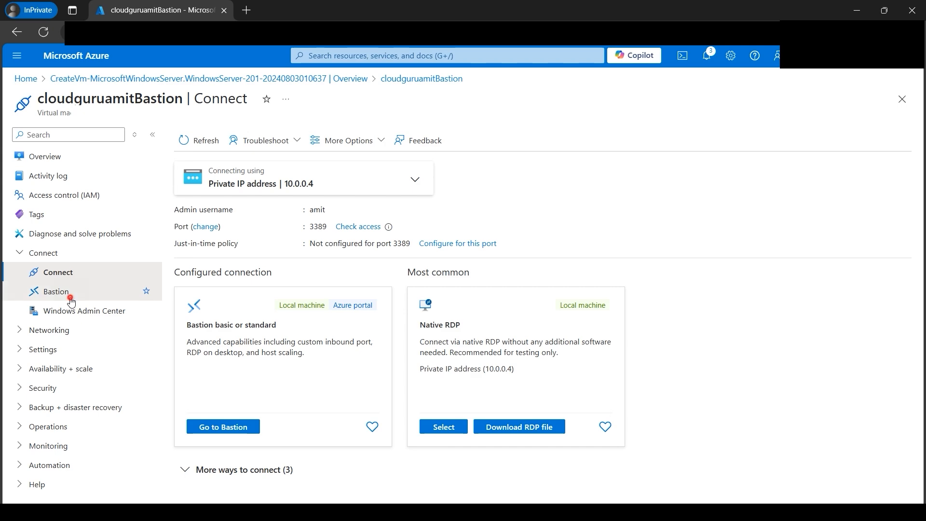
pyautogui.click(71, 303)
pyautogui.click(59, 159)
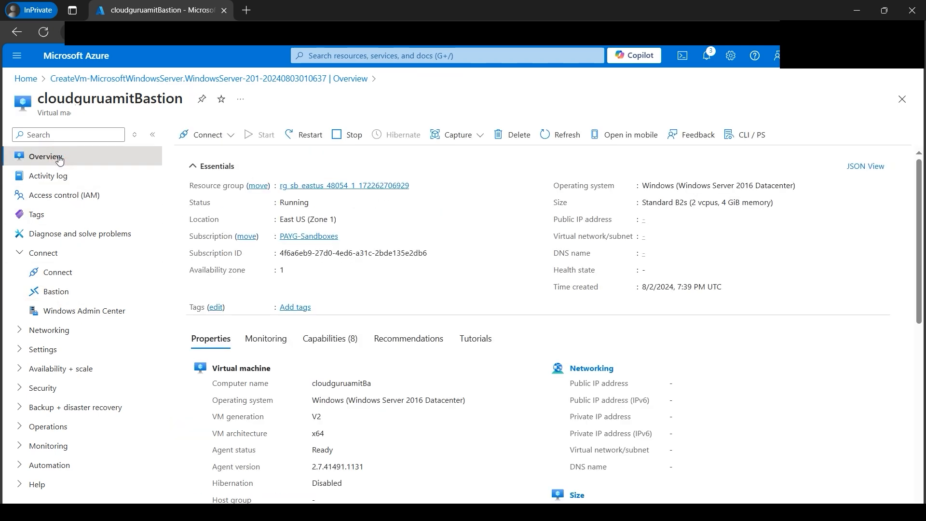
# Connect to the virtual machine through Bastion with the admin username and VM password, allowing clipboard access and network discovery.
pyautogui.click(59, 300)
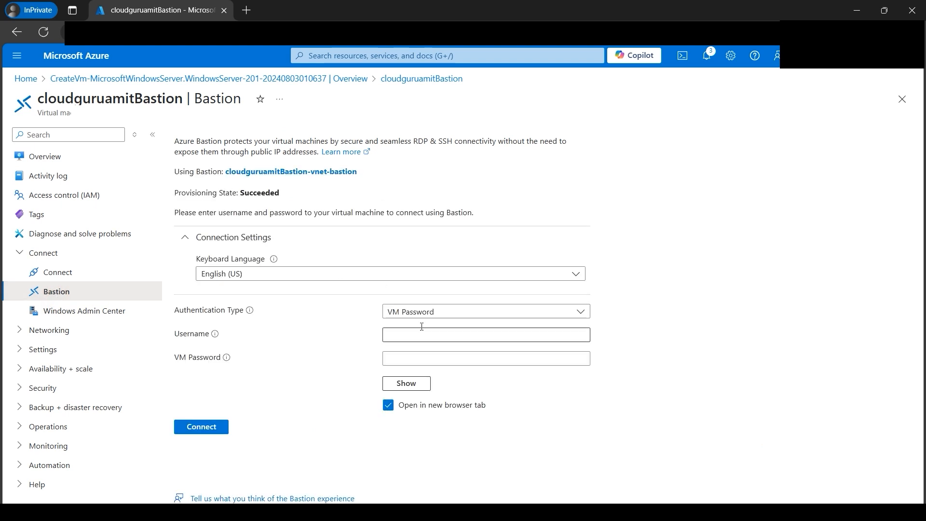
pyautogui.click(482, 336)
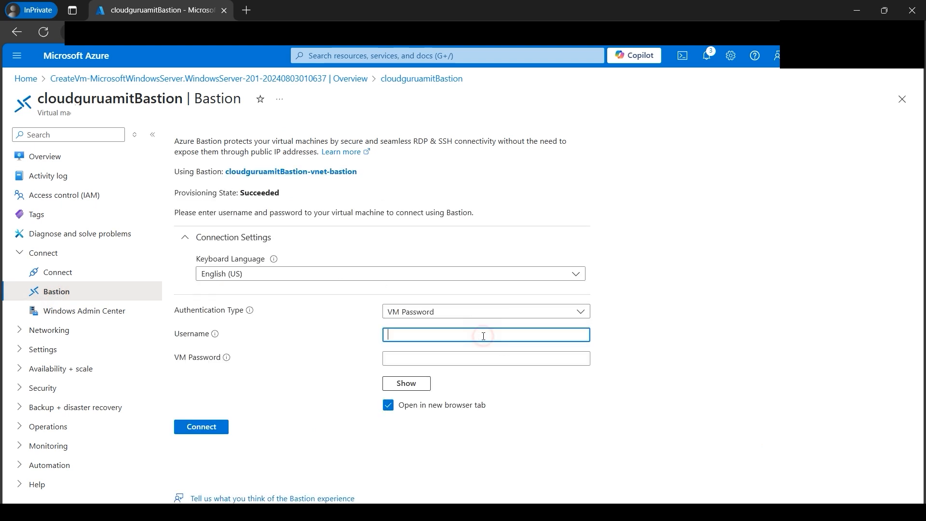
pyautogui.write('amit')
pyautogui.press('Tab')
pyautogui.press('Tab')
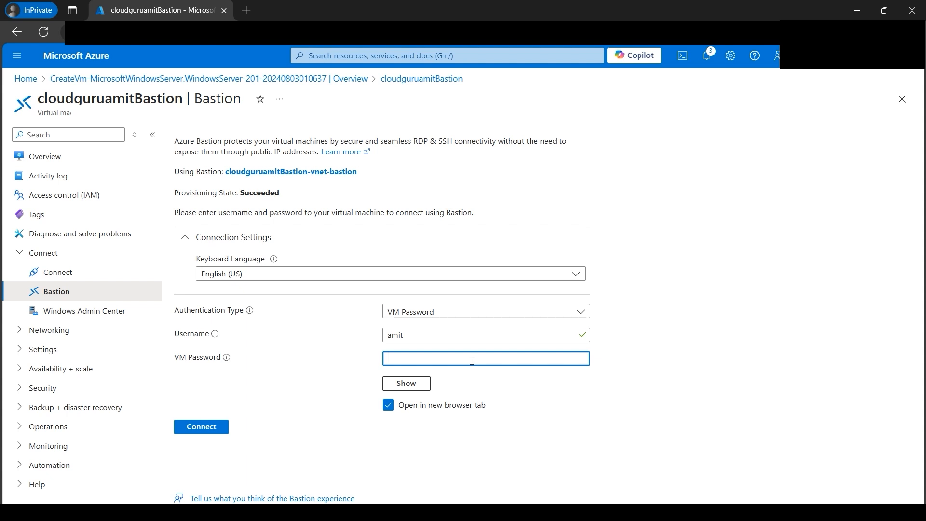
pyautogui.write('•••••••••••••')
pyautogui.click(215, 427)
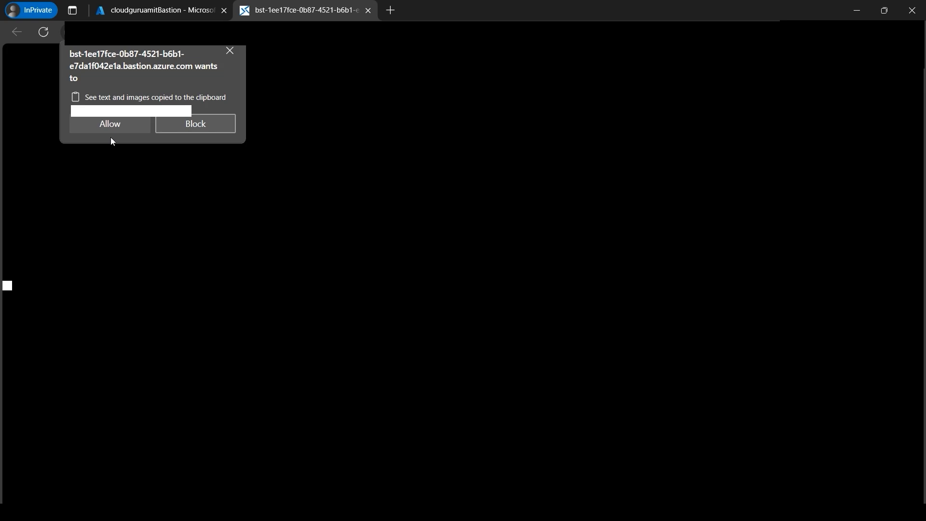
pyautogui.click(110, 129)
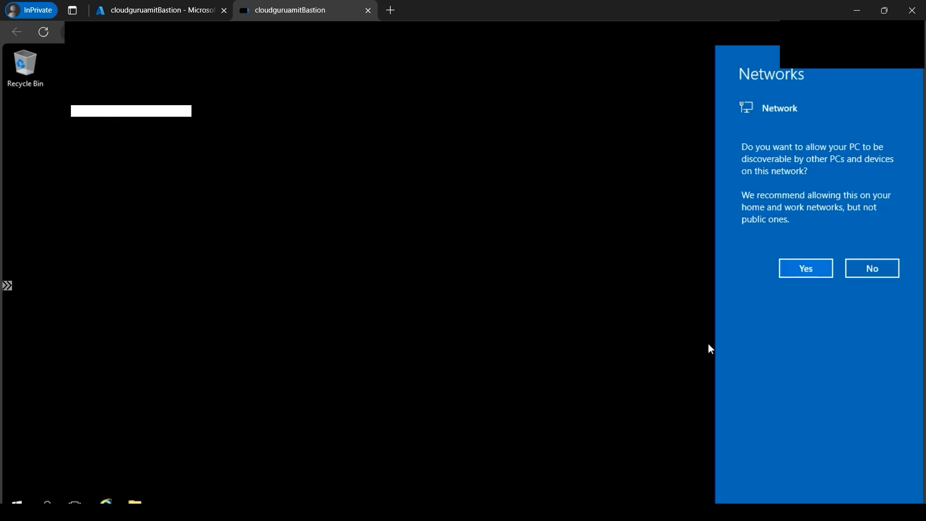
pyautogui.click(803, 271)
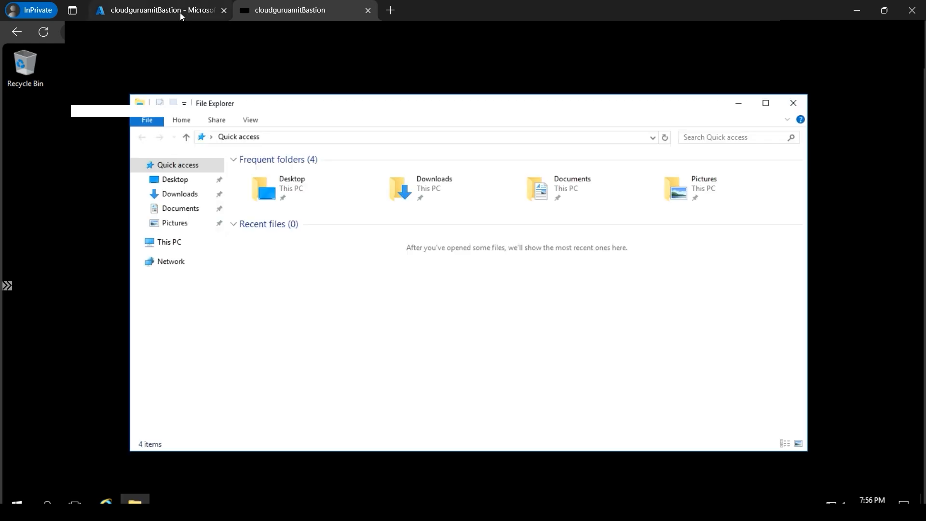
# Return to the portal's Bastion page and switch to the Architecture Diagram image to review the setup.
pyautogui.click(180, 13)
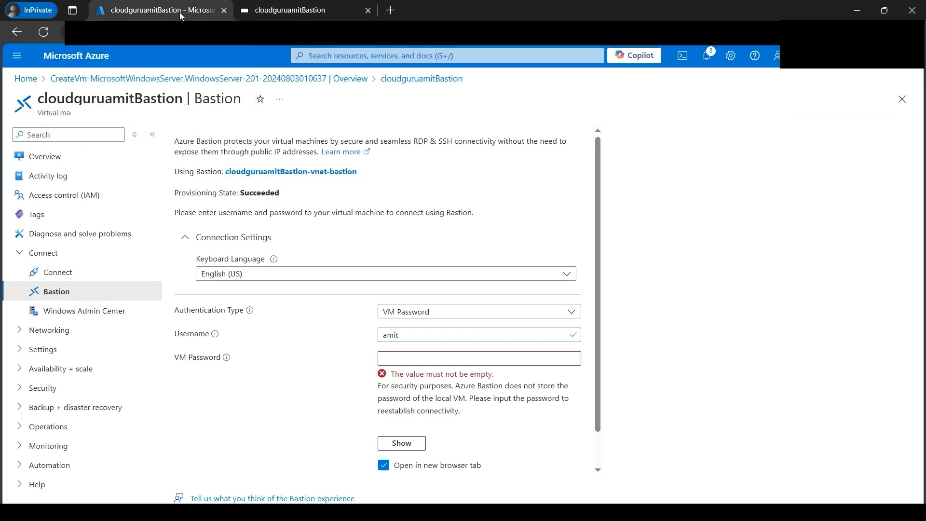
pyautogui.click(284, 509)
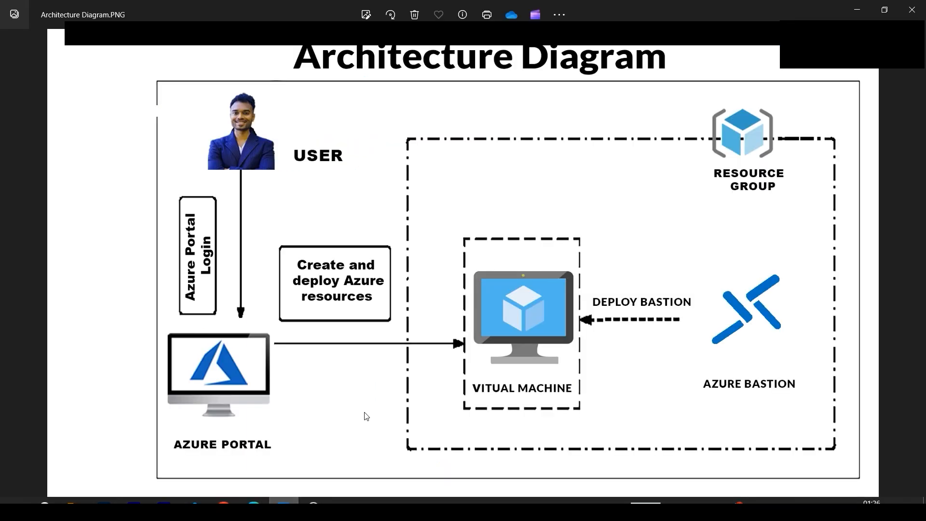